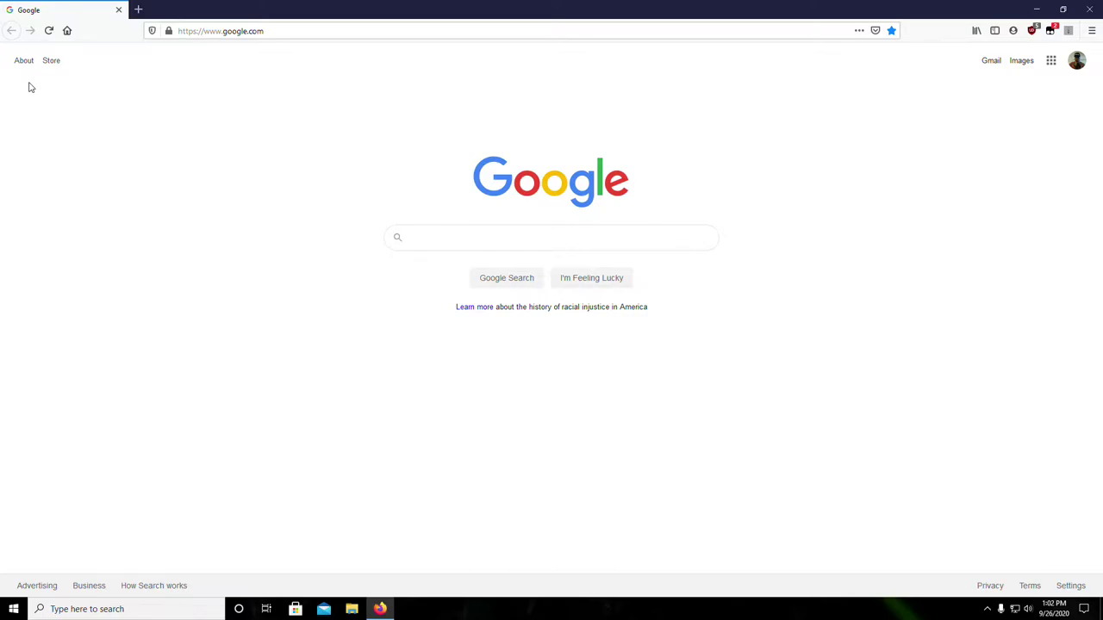
- Go to hotmail.com in Firefox to load the Outlook landing page
click(205, 33)
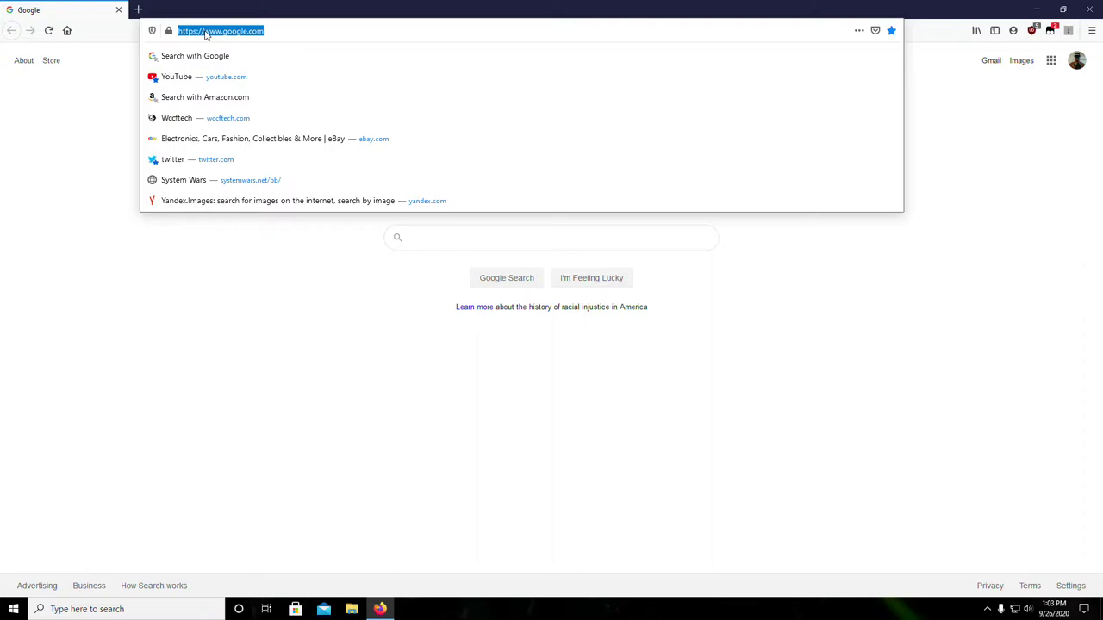
text(hotma)
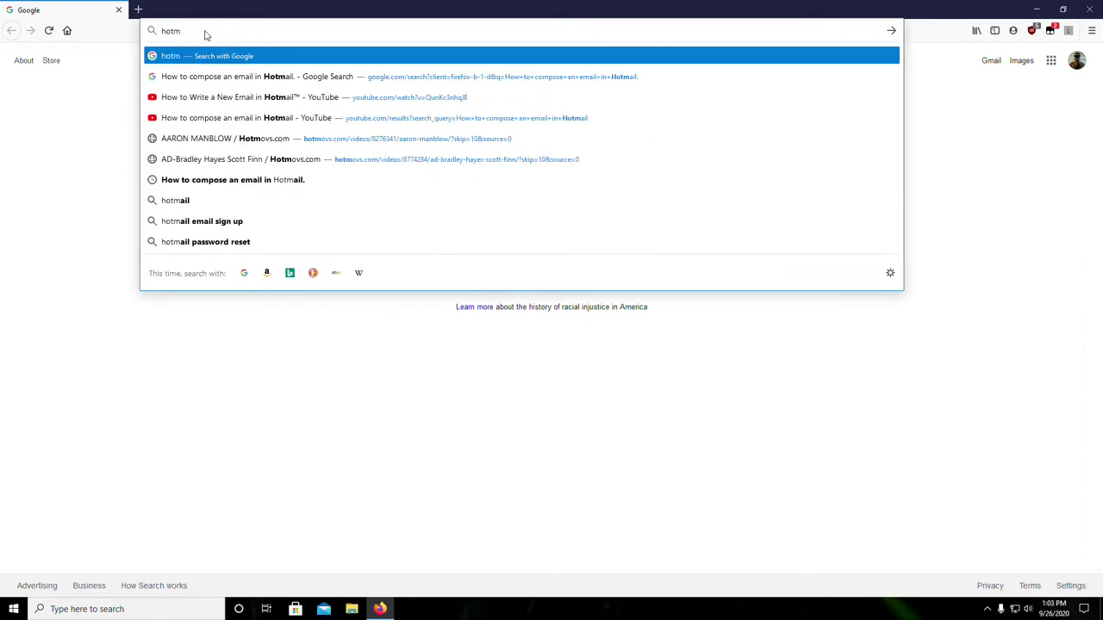
text(il.com)
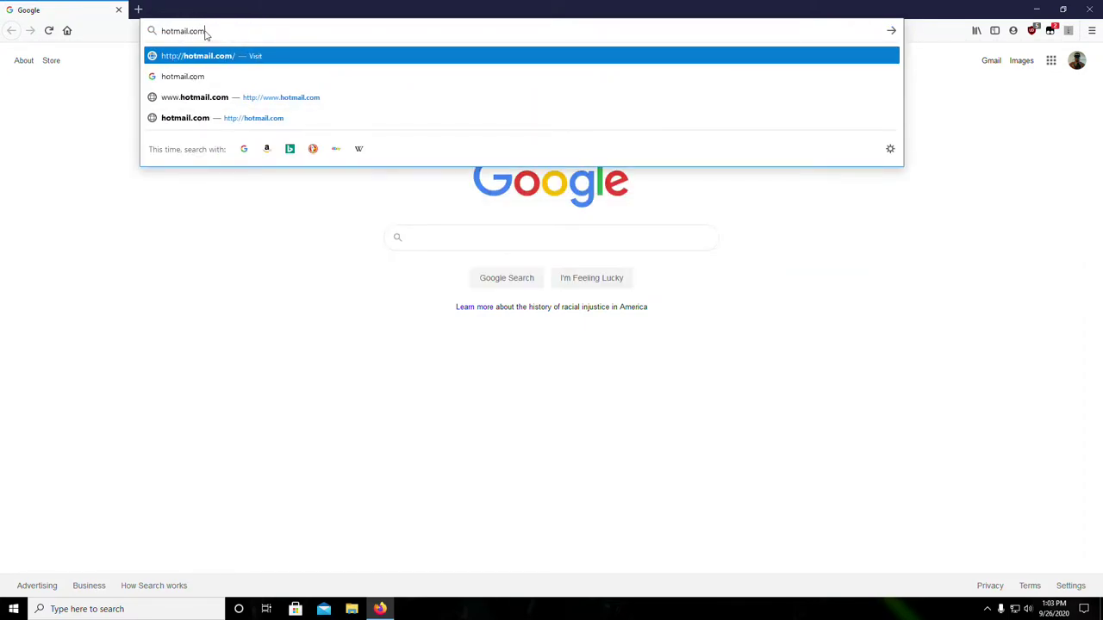
key(Return)
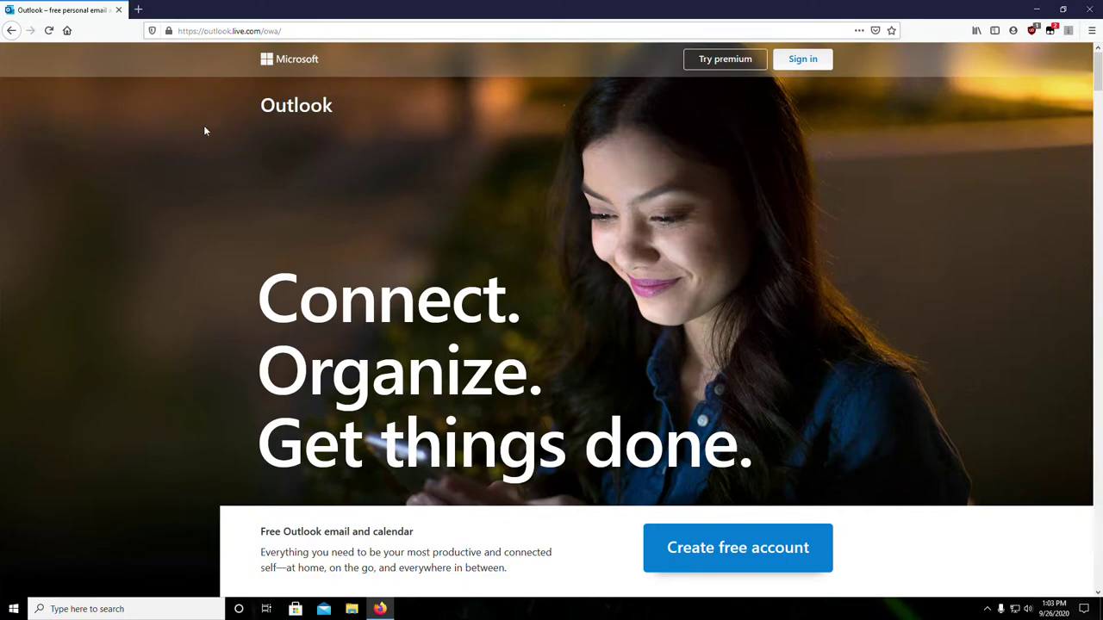
- Start Microsoft sign-in with the account's email address, then enter the account password
click(796, 67)
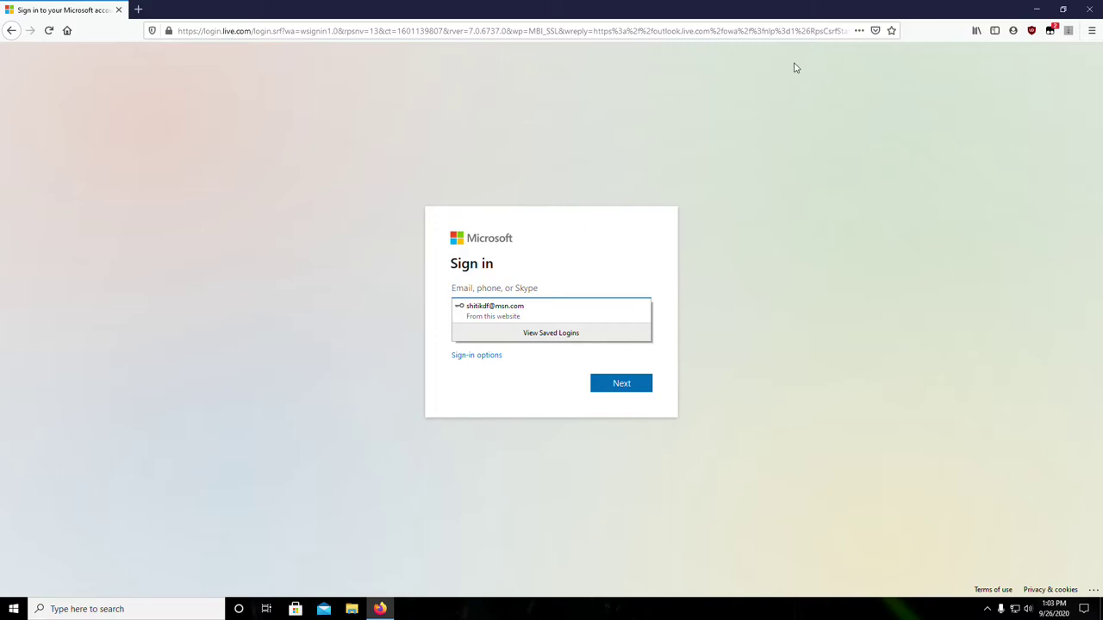
click(626, 385)
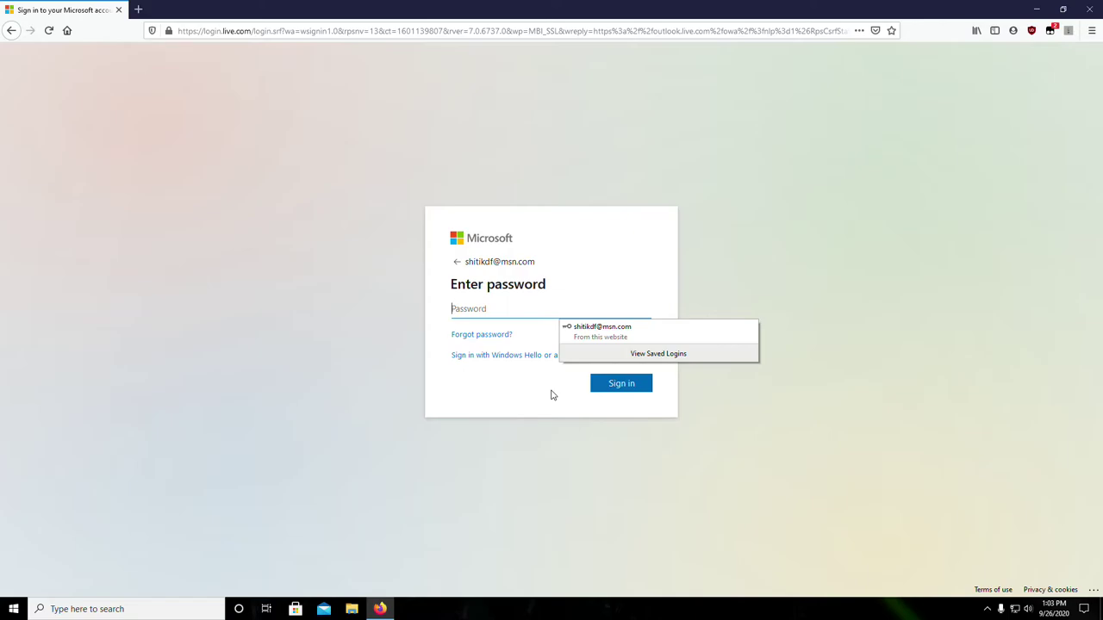
text(passw)
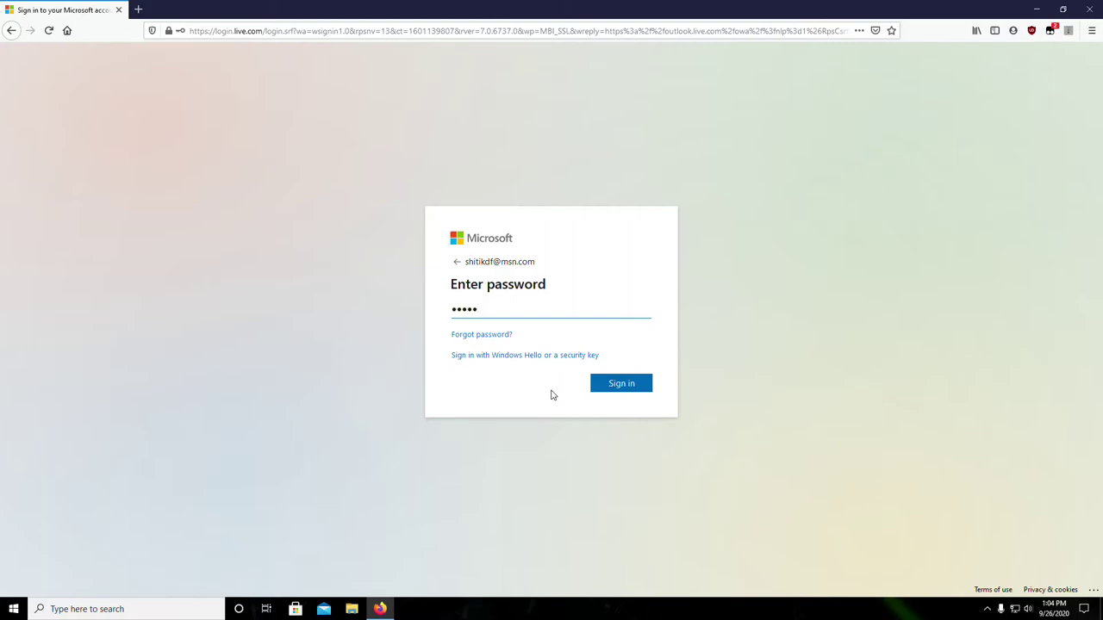
text(ord)
- Submit the password and choose Yes to stay signed in, reaching the inbox
click(629, 390)
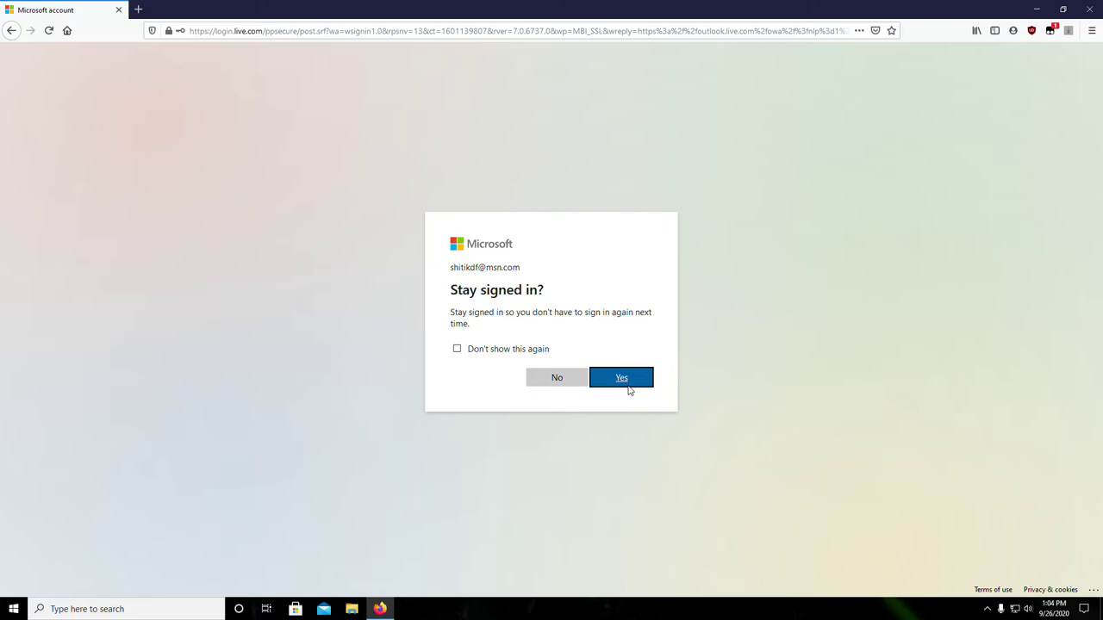
click(578, 387)
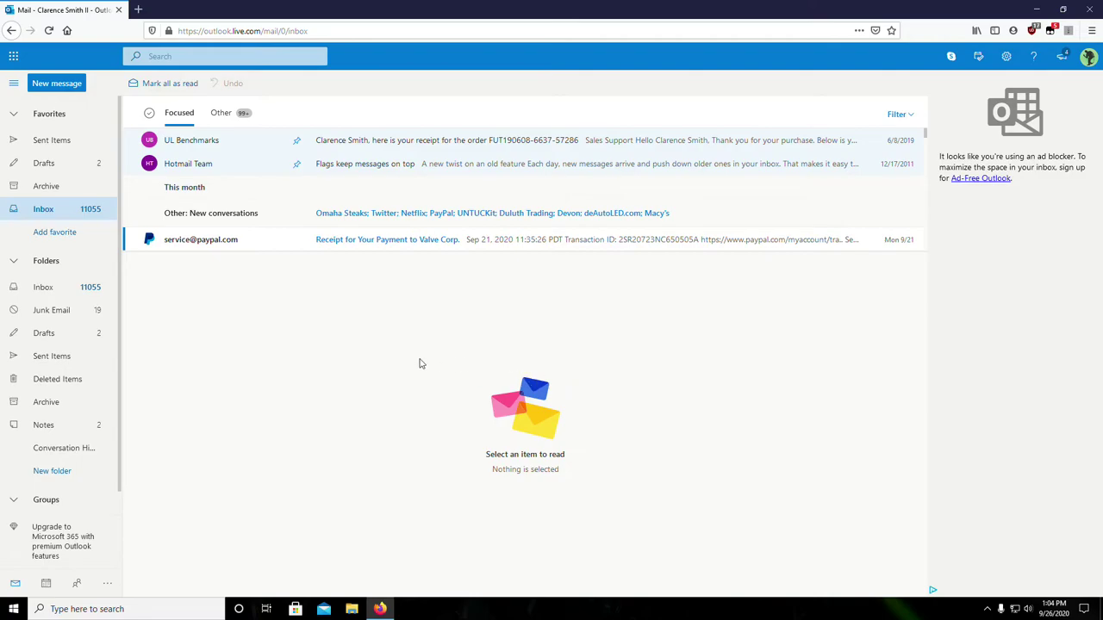
- Create a new email to the suggested contact with the subject 'Test Message'
click(59, 83)
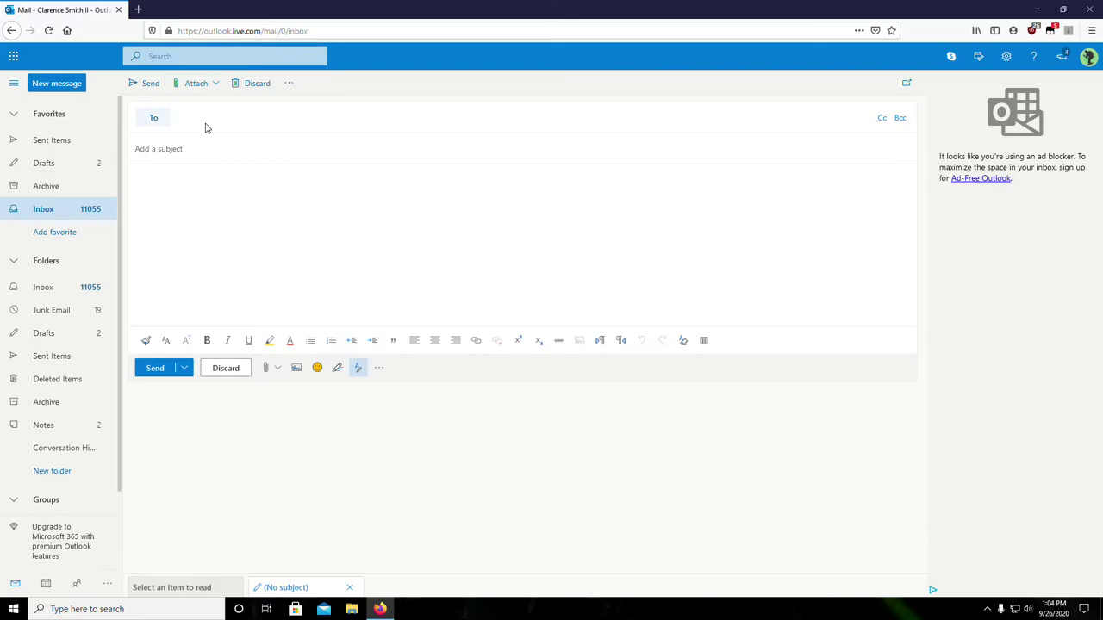
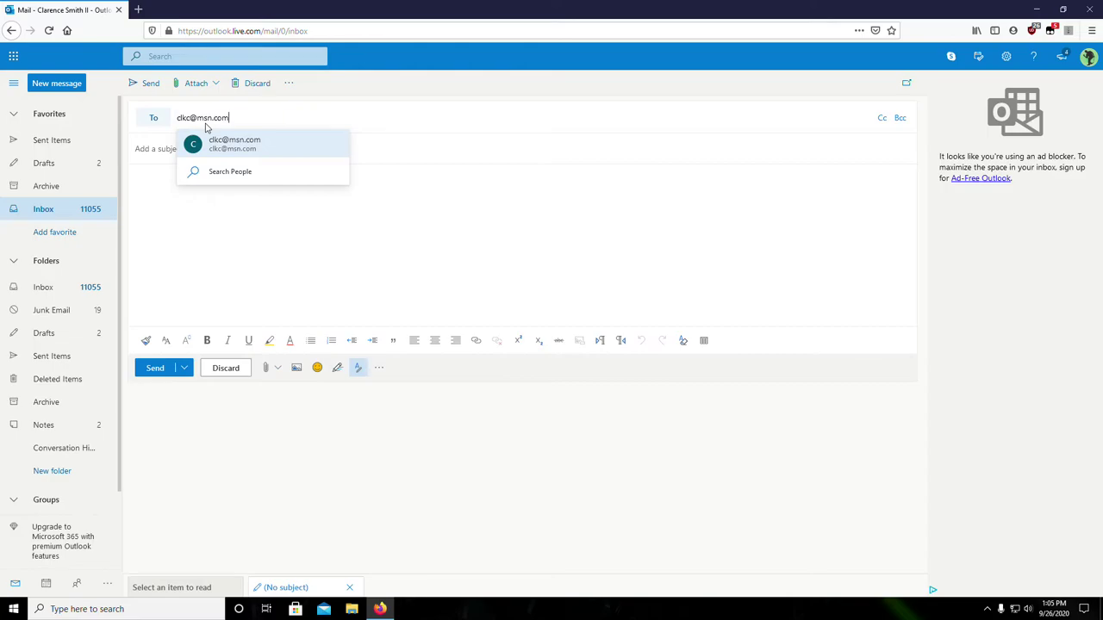
click(159, 156)
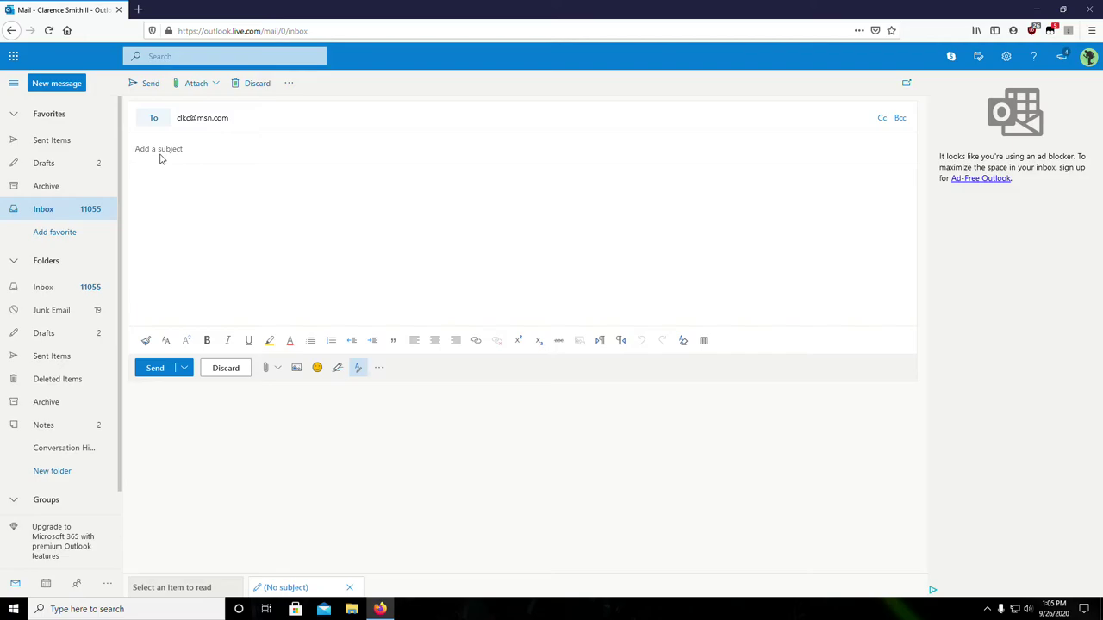
text(Test M)
text(essage)
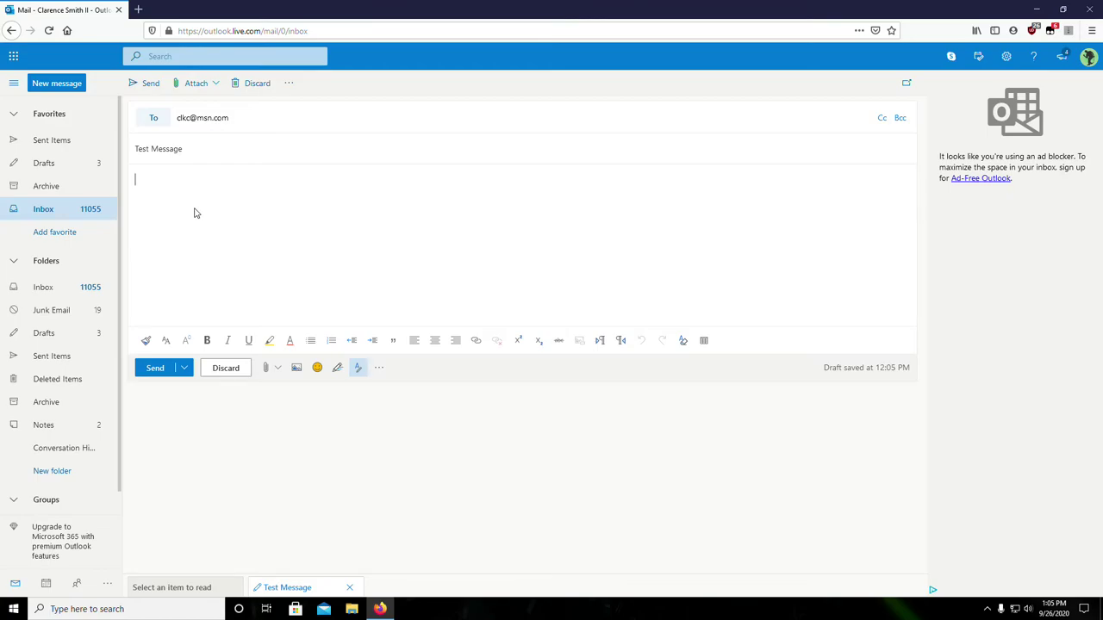
- Write the video-tutorial test message body, sign it 'Thanks,' and 'C', and send it
text(Hello, thi)
text(s is a test)
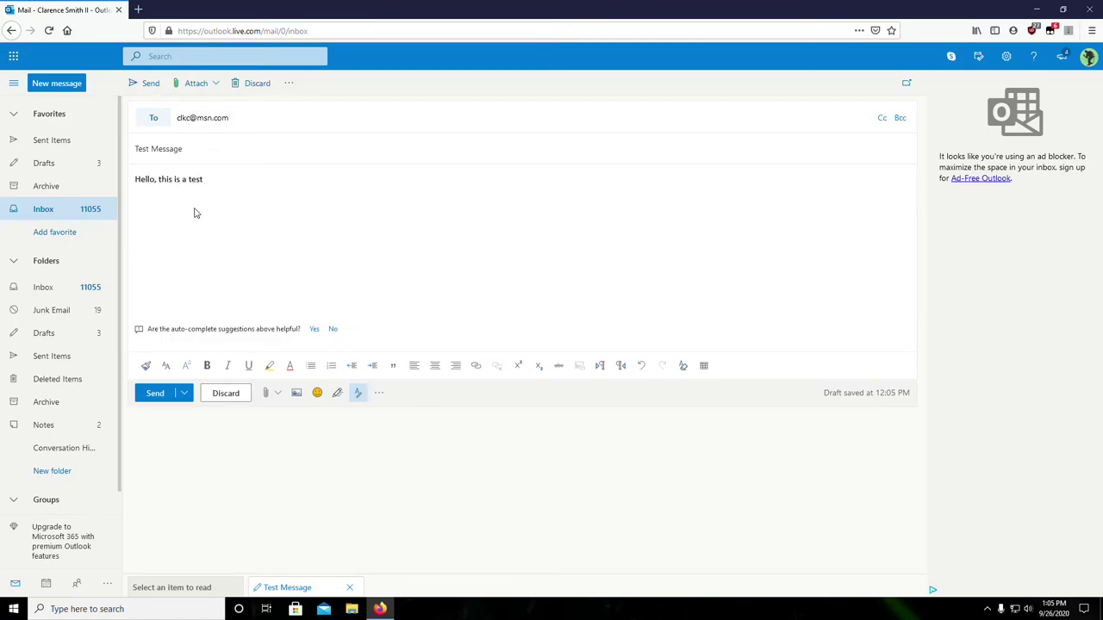
text( message t)
text(hat I am using f)
text(or a video tu)
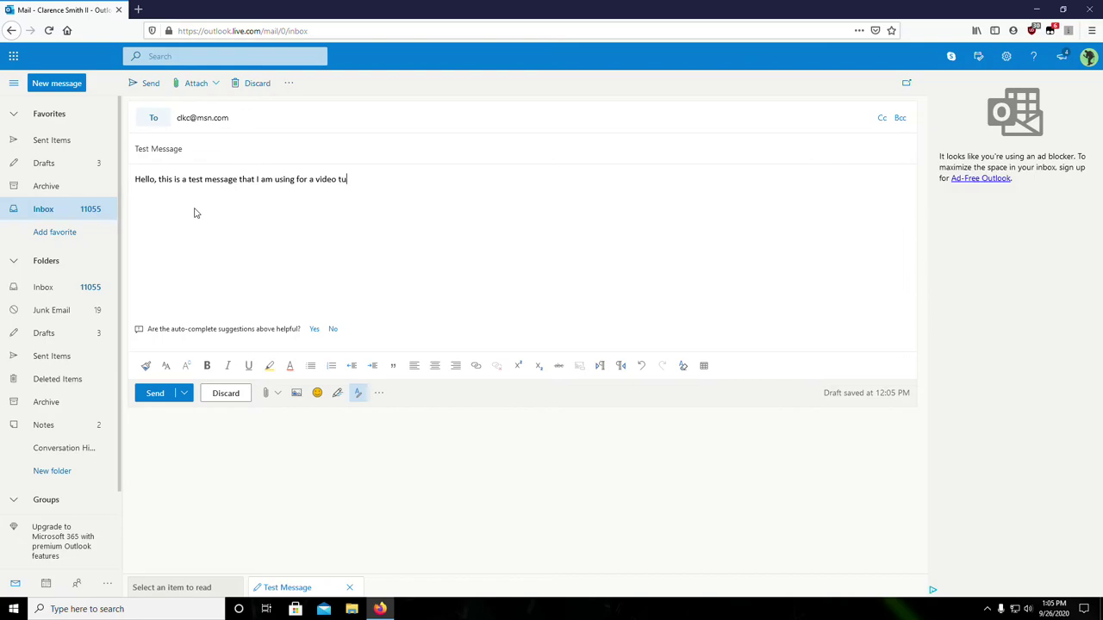
text(tori)
text(al I am c)
text(reating.)
key(Return)
text(Thank)
text(s,)
key(Return)
text(C)
click(163, 393)
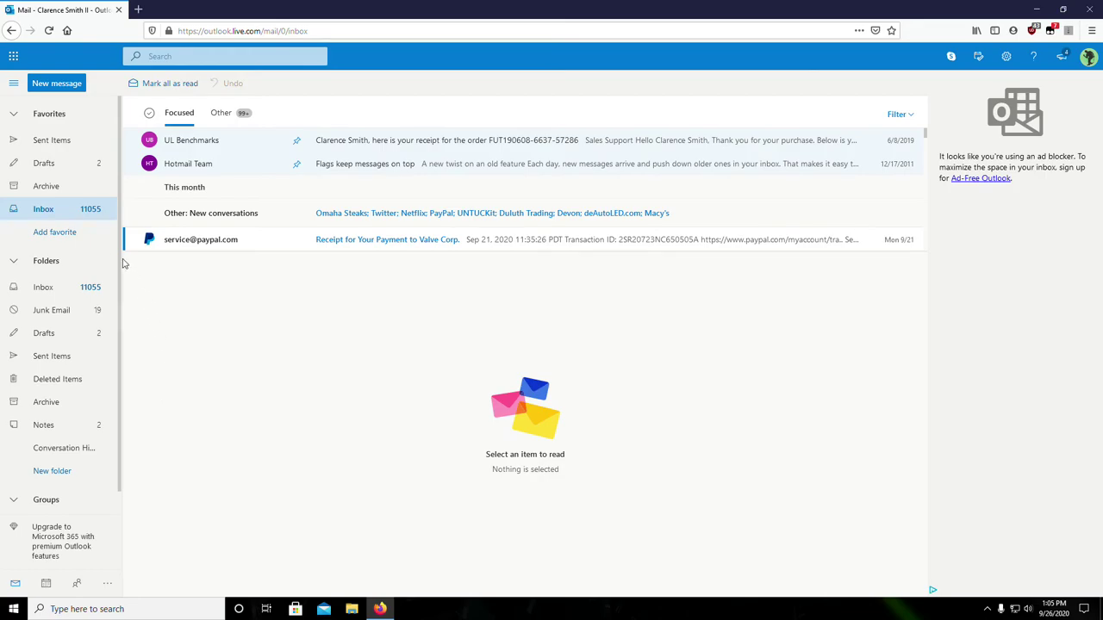
- Open Sent Items and preview the 12:05 PM 'Test Message' email
click(50, 148)
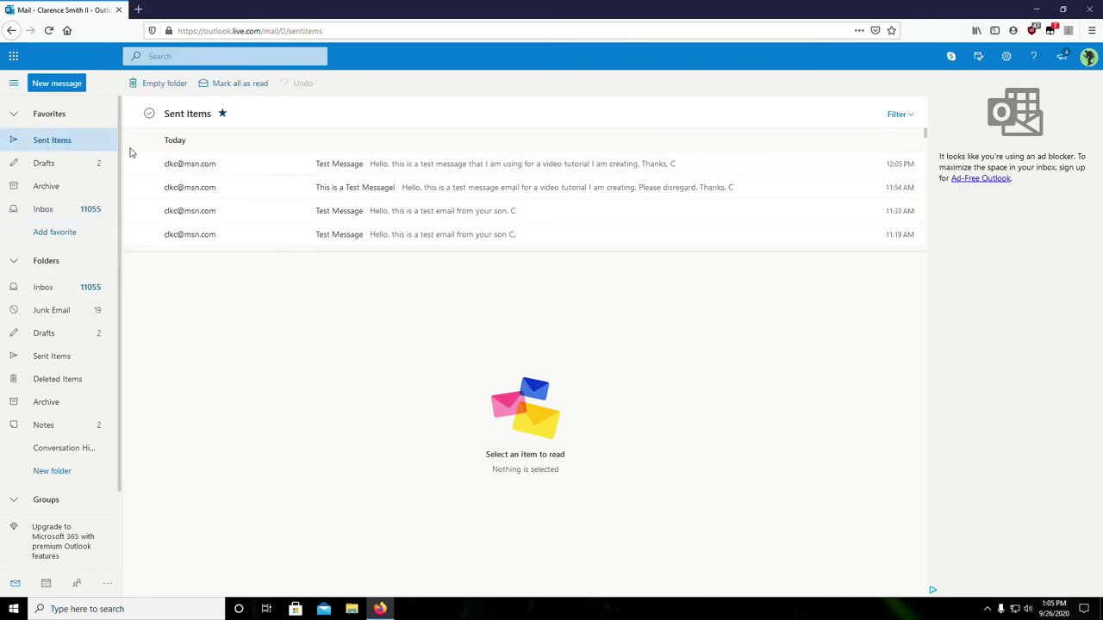
mouse_move(136, 163)
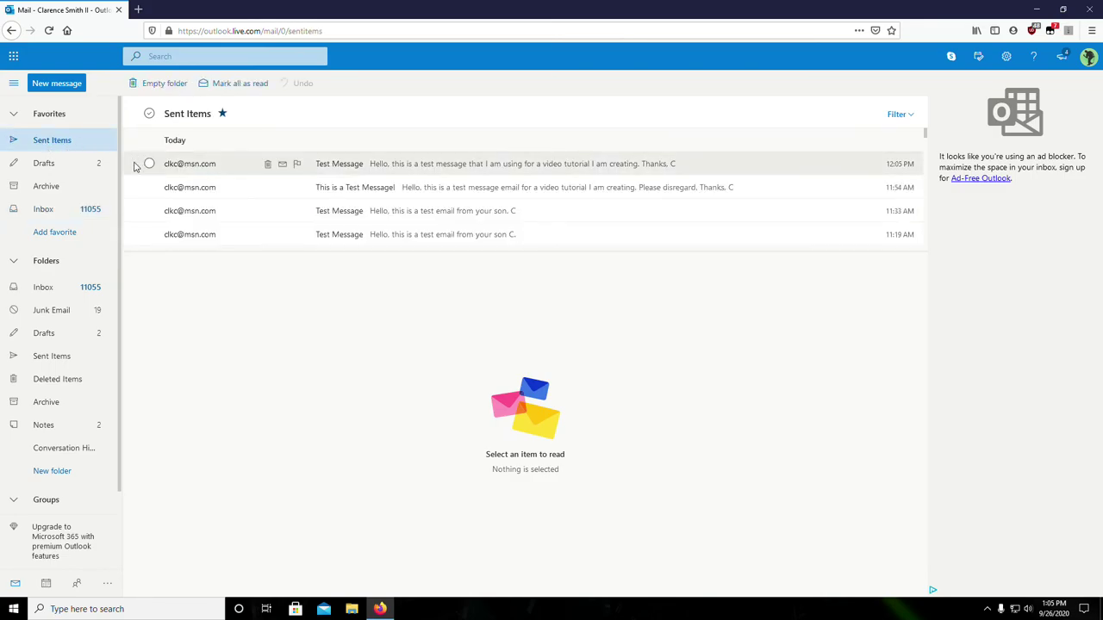
click(457, 165)
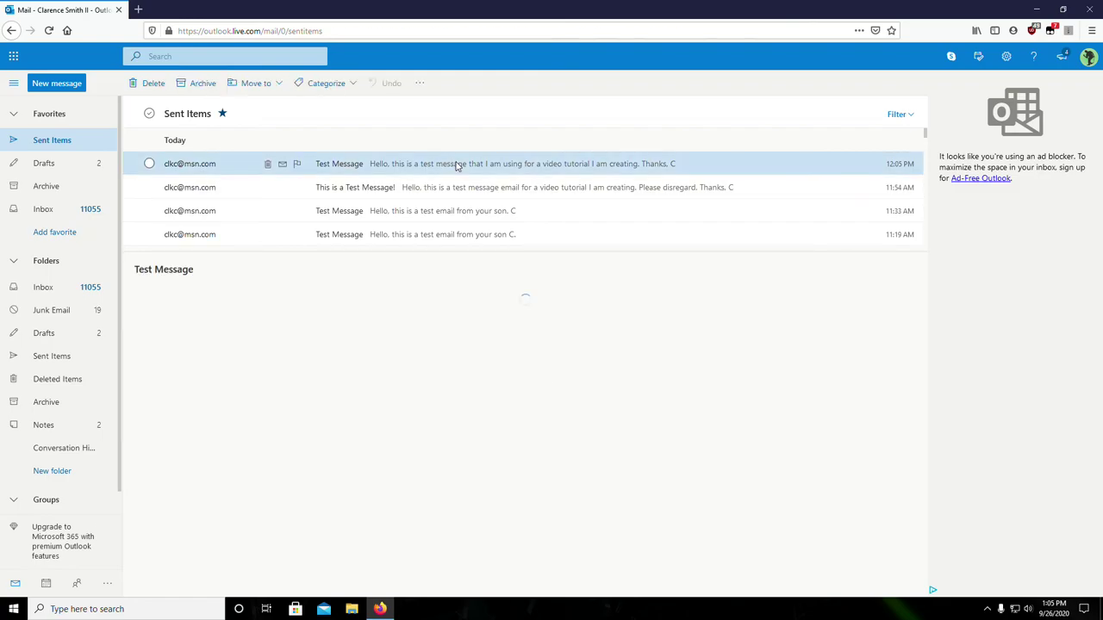